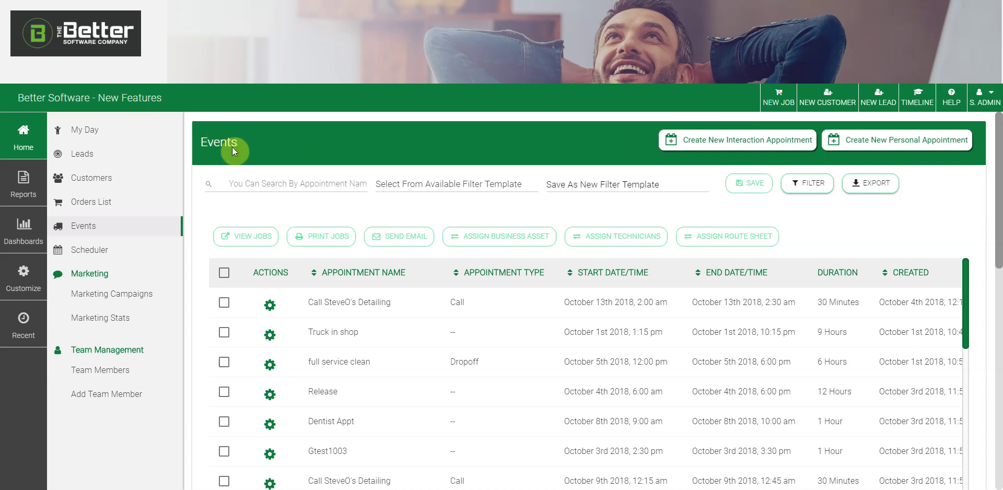
# Collapse the Home navigation submenu and start a new interaction appointment with the SteveO's Detailing lead attached
pyautogui.click(35, 136)
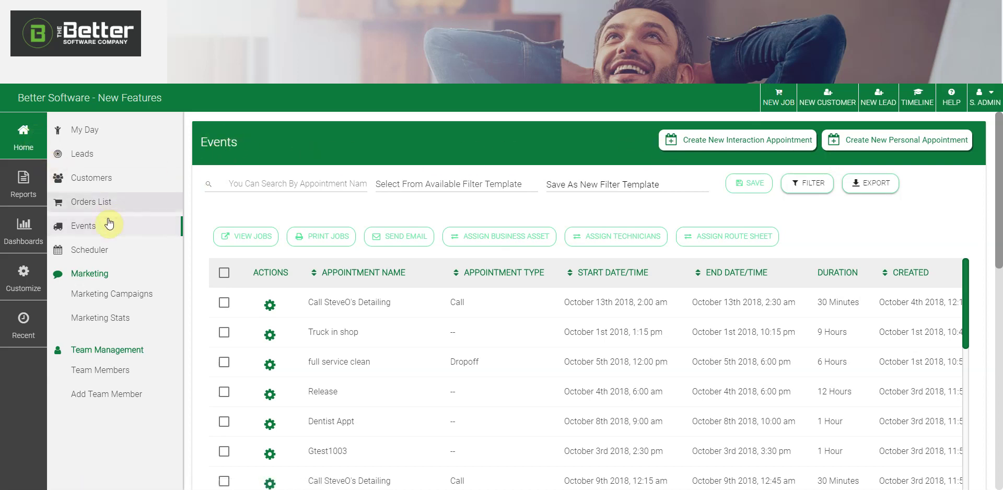
pyautogui.click(38, 138)
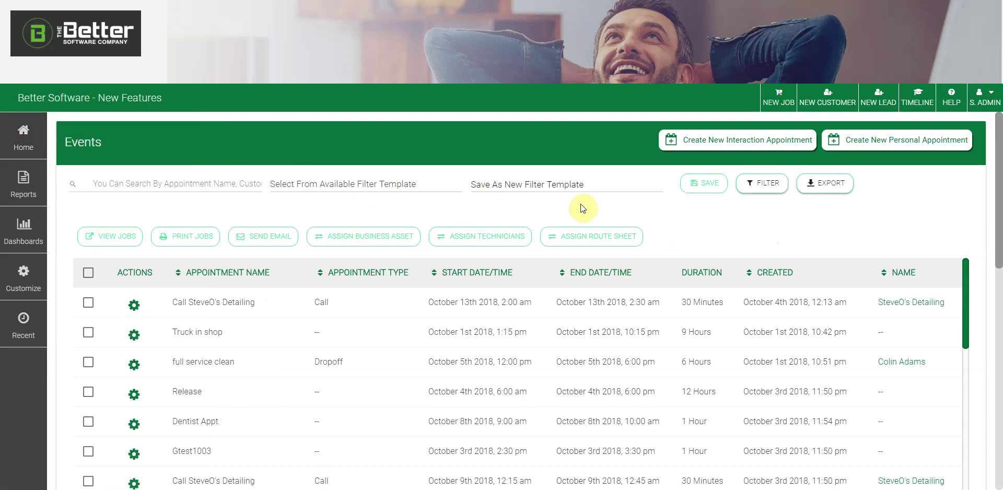
pyautogui.click(750, 152)
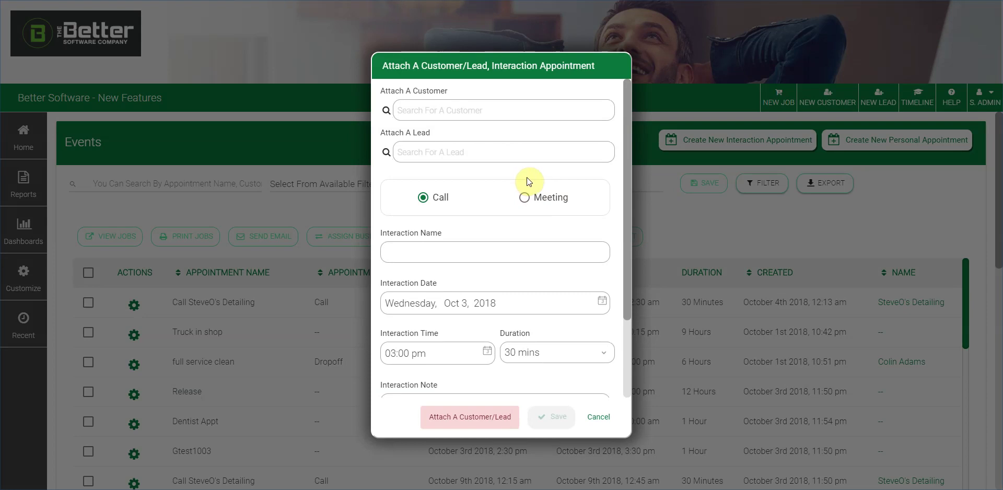
pyautogui.click(459, 151)
pyautogui.write('steve')
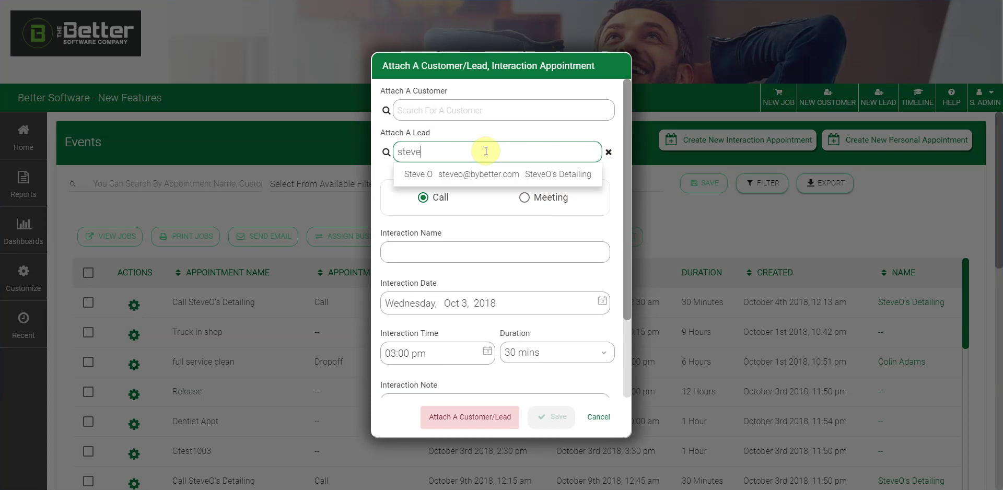
pyautogui.click(473, 174)
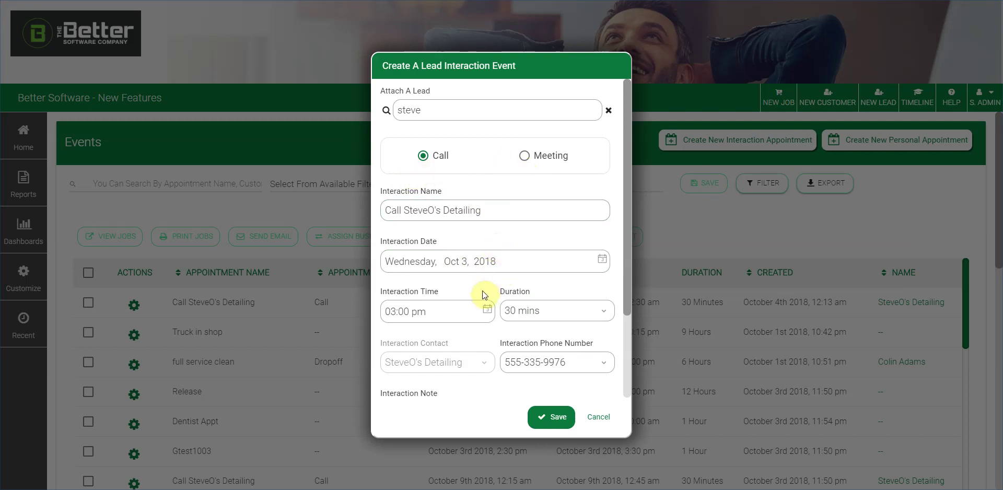
# Schedule the lead interaction for Monday, Oct 15, 2018 at 11:30 am
pyautogui.scroll(-1, 477, 287)
pyautogui.click(471, 209)
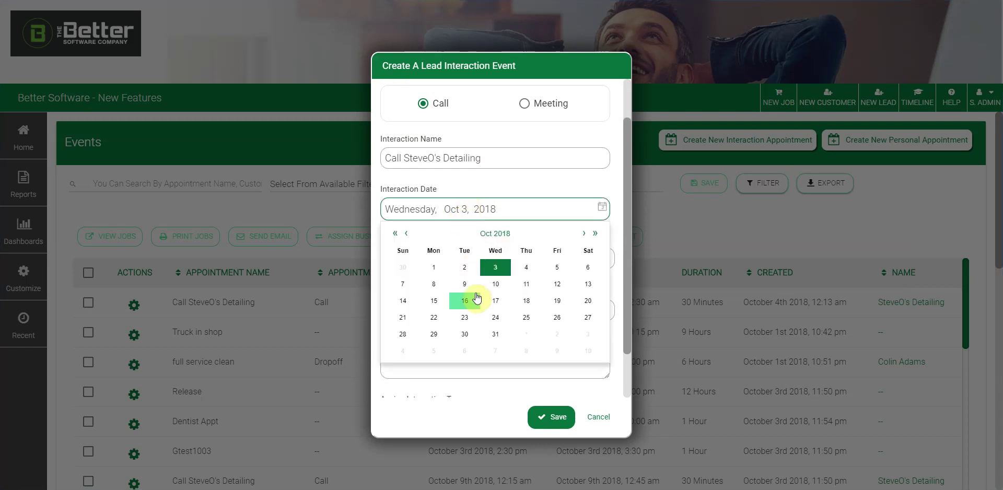
pyautogui.click(433, 301)
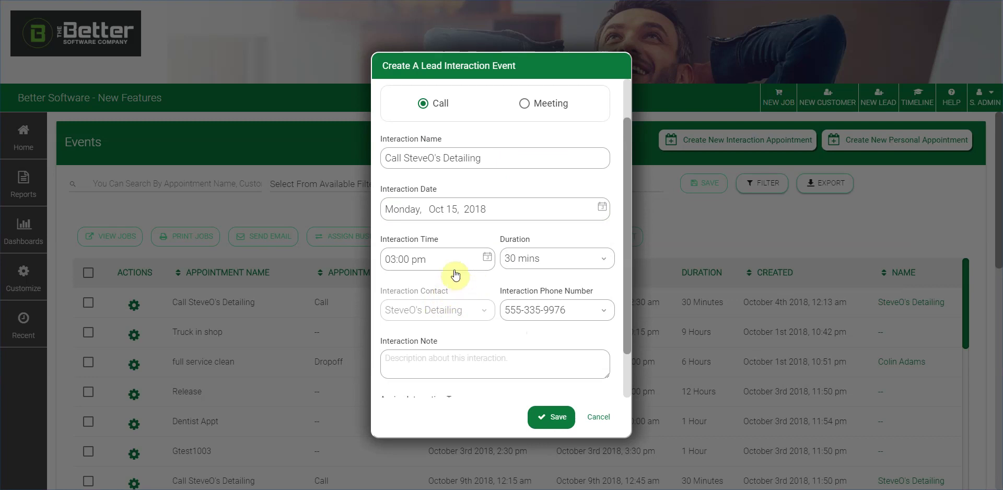
pyautogui.click(452, 261)
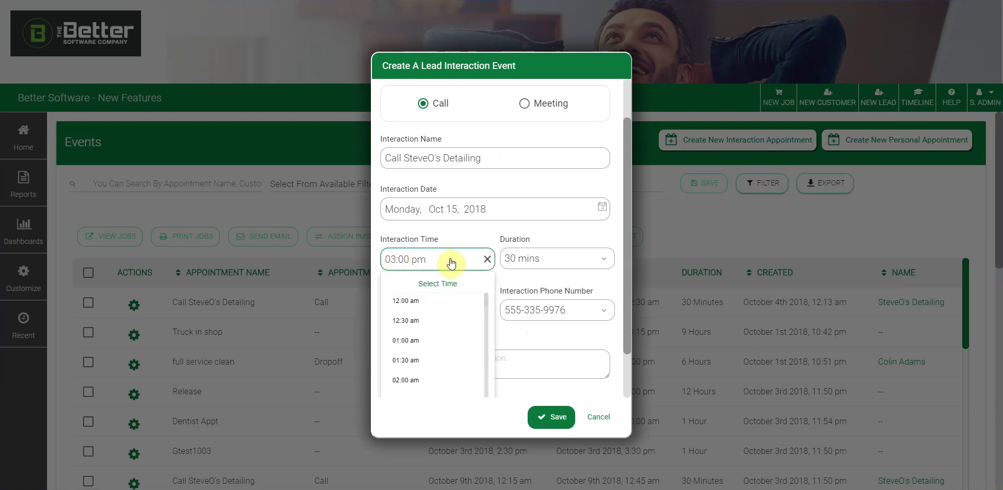
pyautogui.scroll(-8, 439, 324)
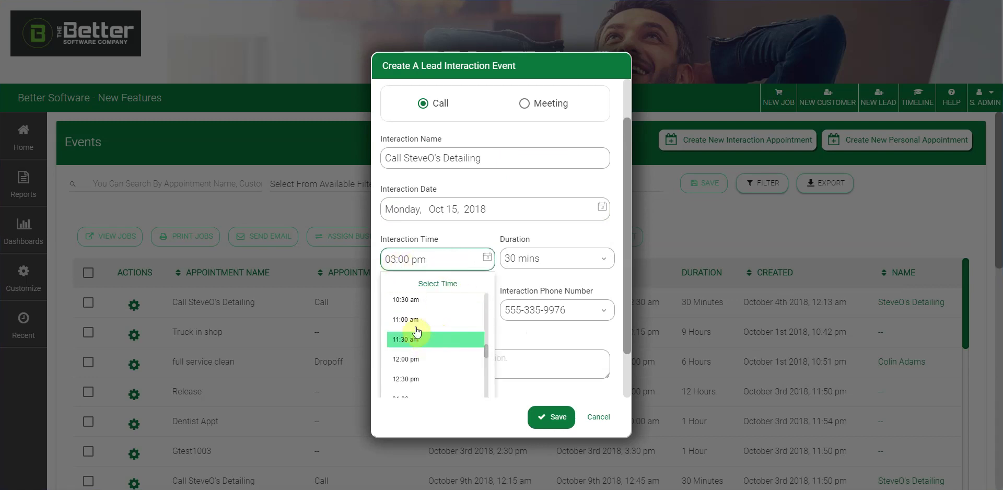
pyautogui.click(413, 319)
pyautogui.click(401, 270)
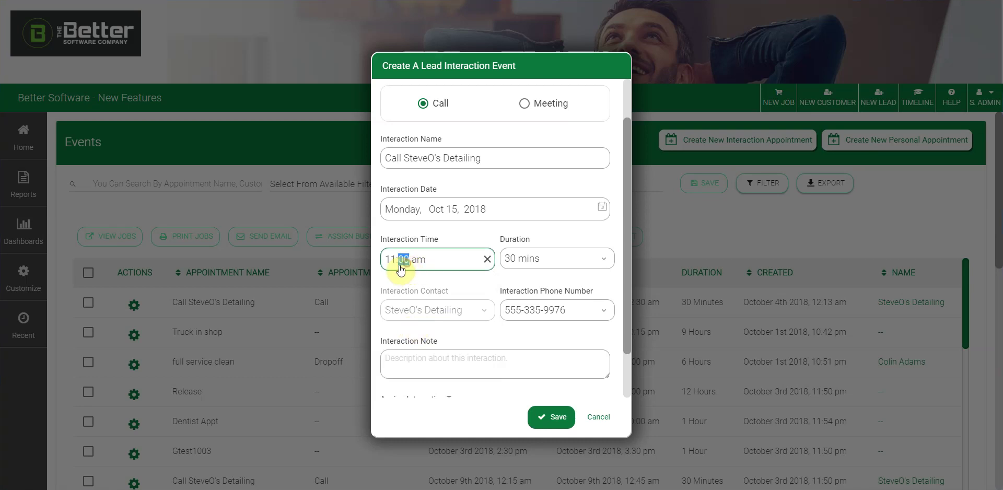
pyautogui.write('3')
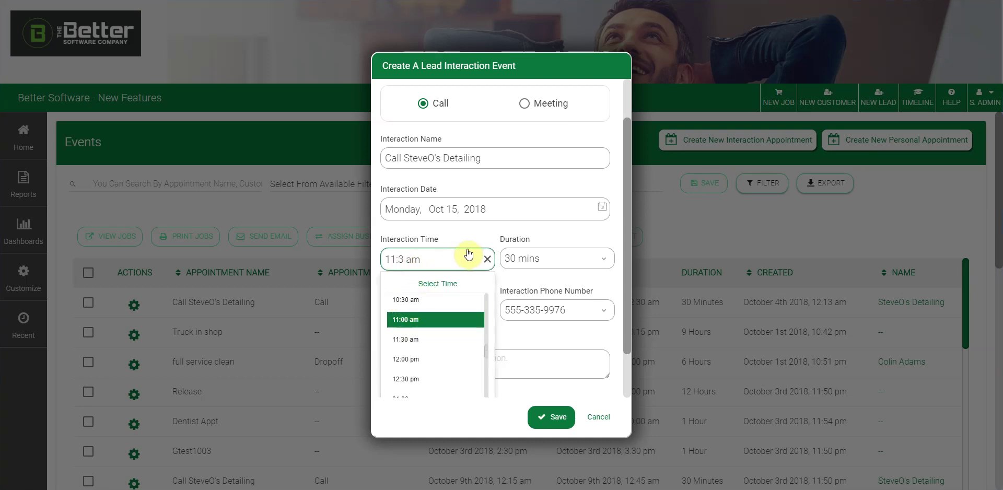
pyautogui.write('0')
pyautogui.click(470, 228)
# Check the interaction's duration and select the lead's listed phone number for the call
pyautogui.click(573, 255)
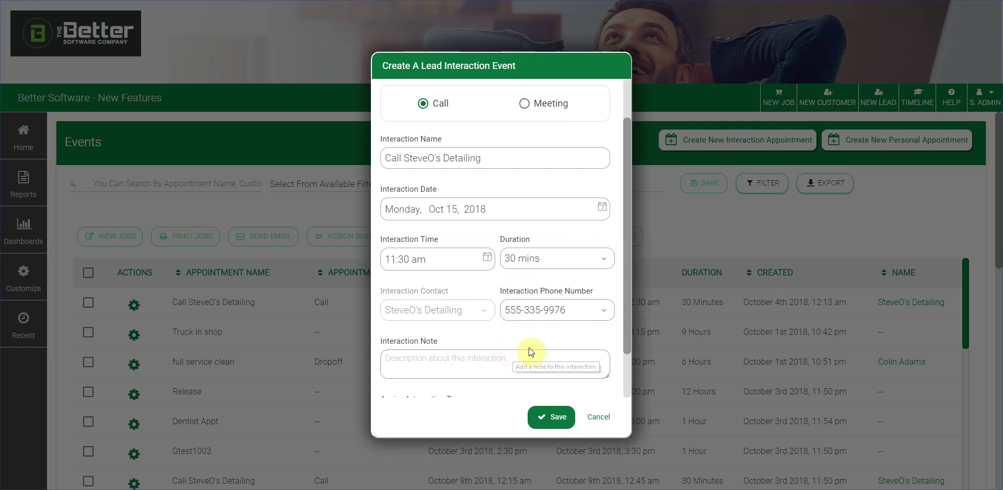
pyautogui.click(606, 315)
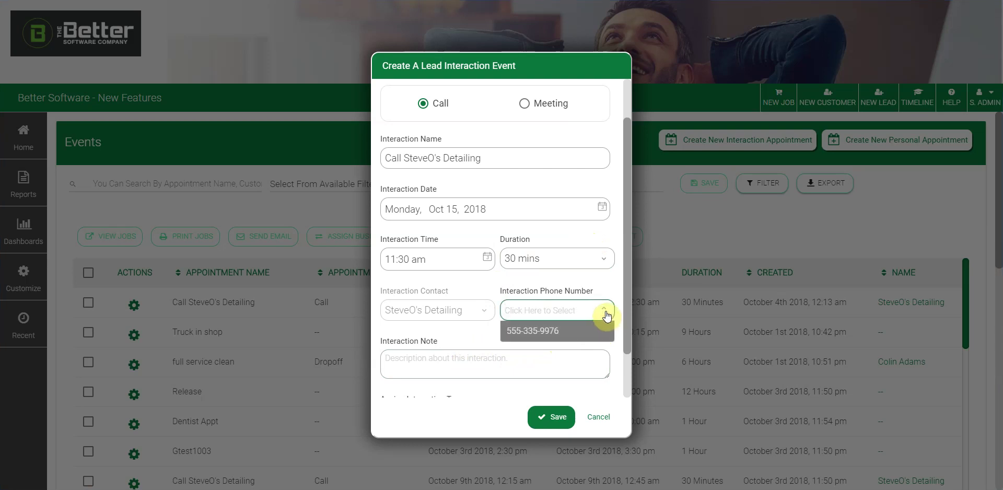
pyautogui.click(589, 333)
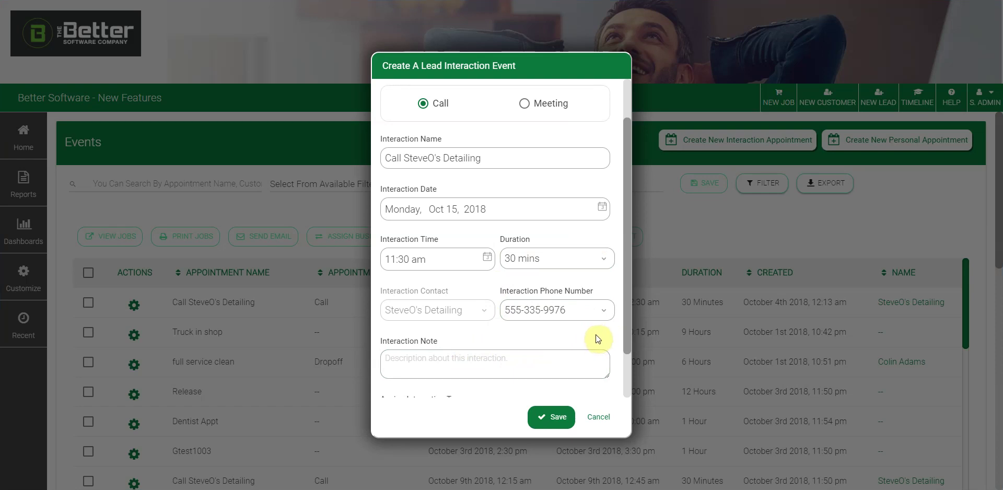
# Add the interaction note "Call to follow up quote"
pyautogui.scroll(-2, 595, 331)
pyautogui.click(499, 305)
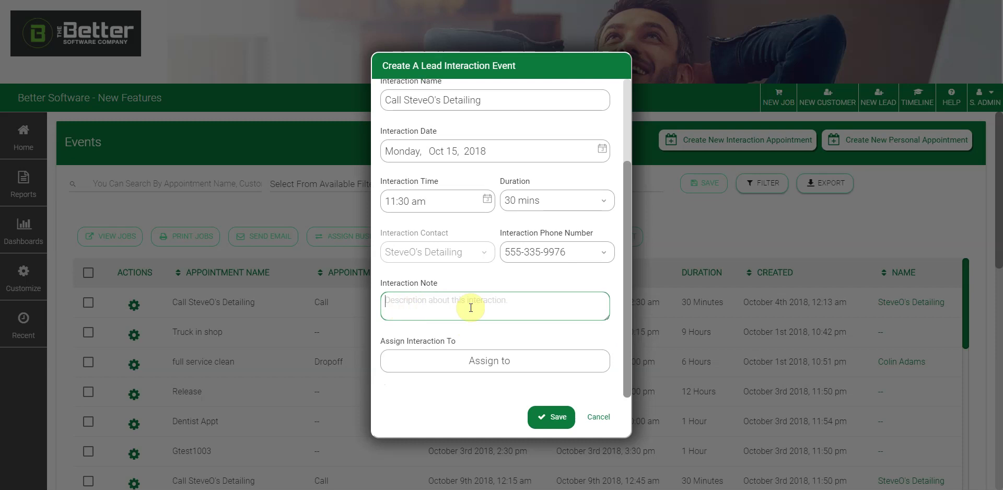
pyautogui.write('Call to follow up ')
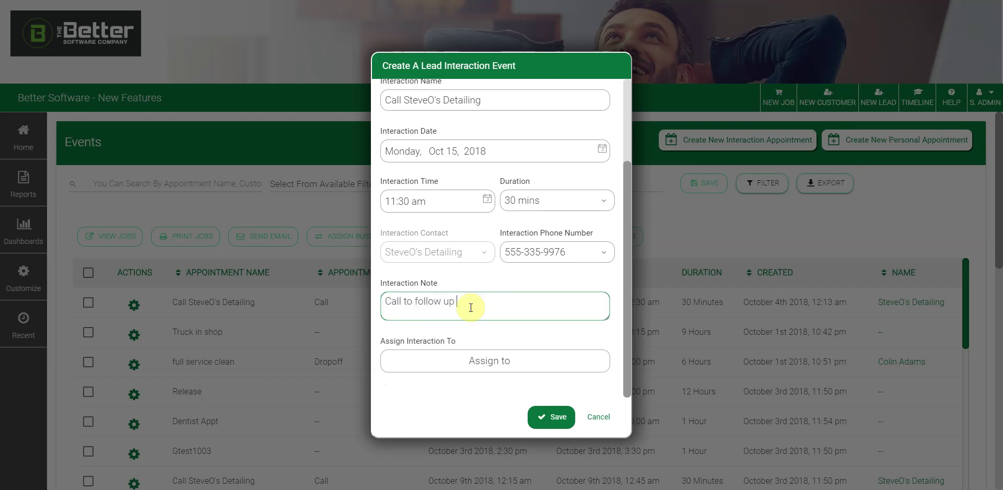
pyautogui.write('quote')
# Assign the interaction to the second team member listed and save the lead interaction event
pyautogui.click(494, 366)
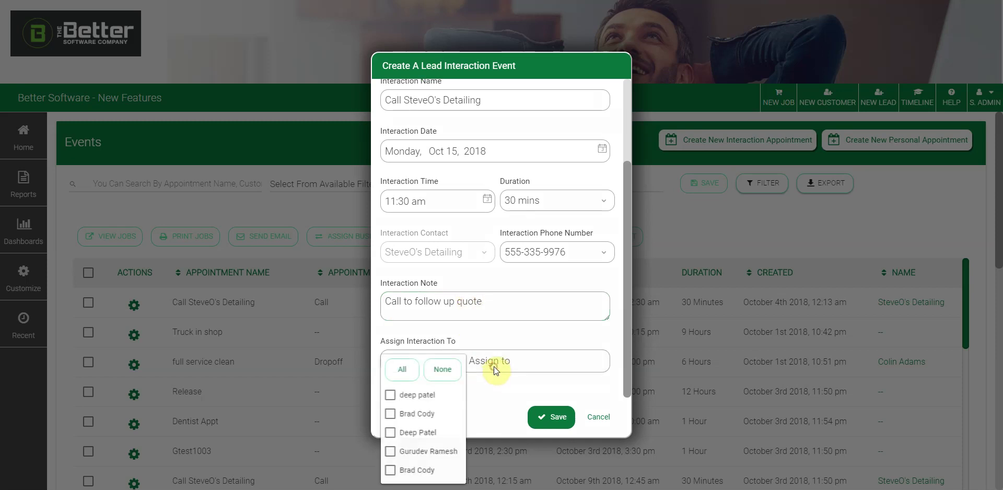
pyautogui.click(391, 414)
pyautogui.click(494, 395)
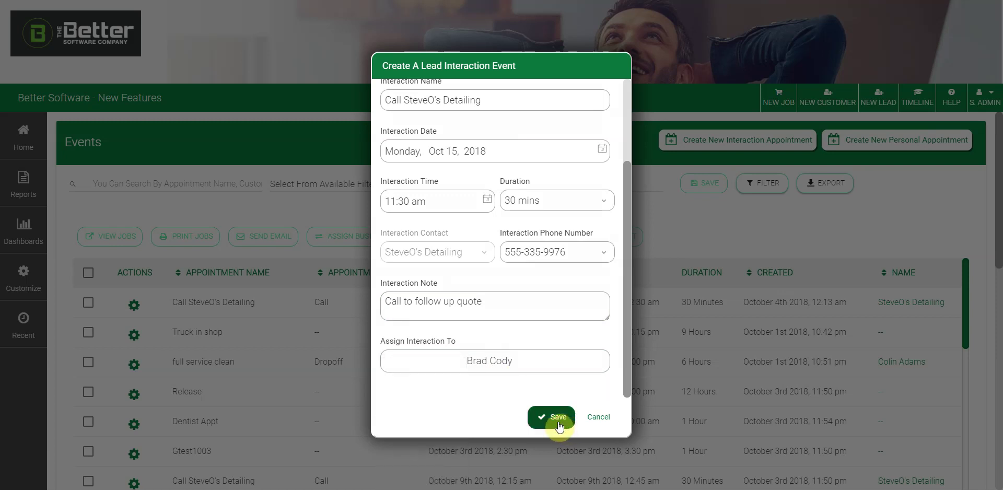
pyautogui.click(558, 425)
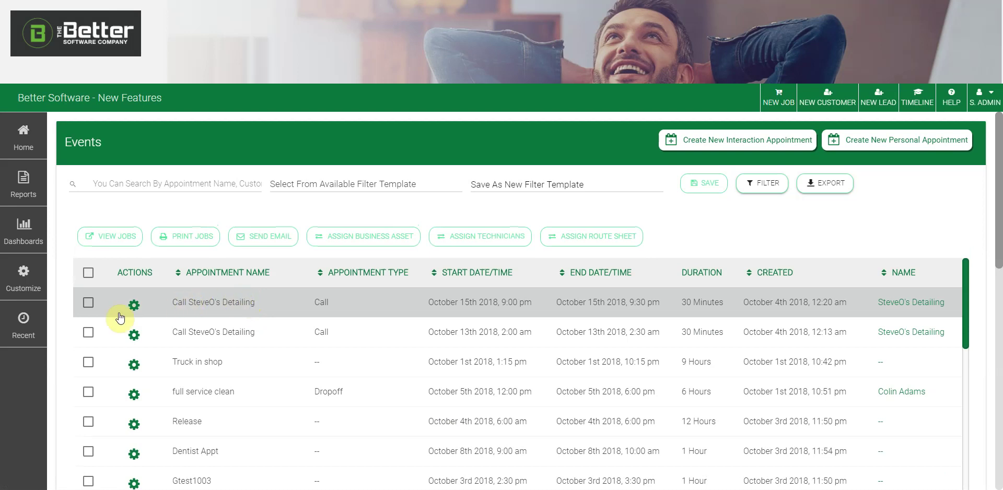
# View the actions available for the October 15th SteveO's Detailing call in the events list
pyautogui.click(134, 305)
pyautogui.click(159, 294)
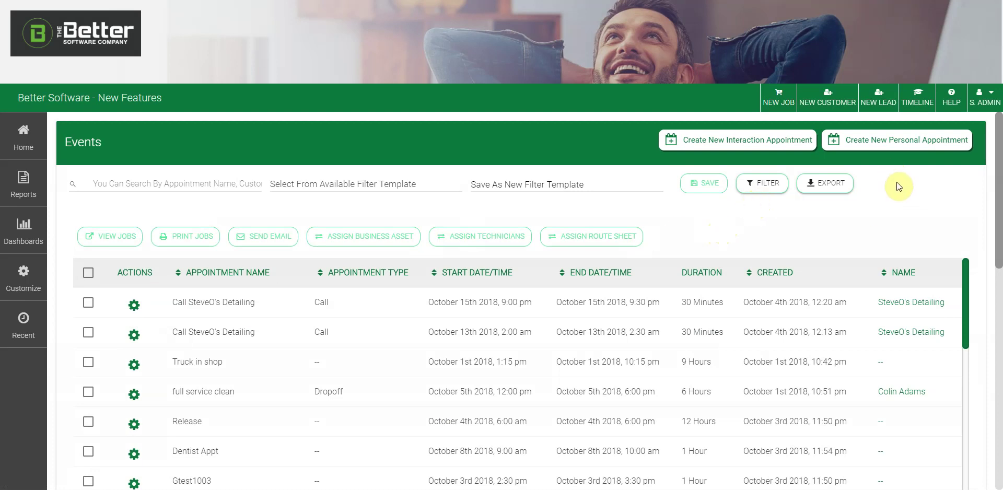
# Start a new personal appointment named "Dentist Appt" and give it a red appointment colour
pyautogui.click(900, 148)
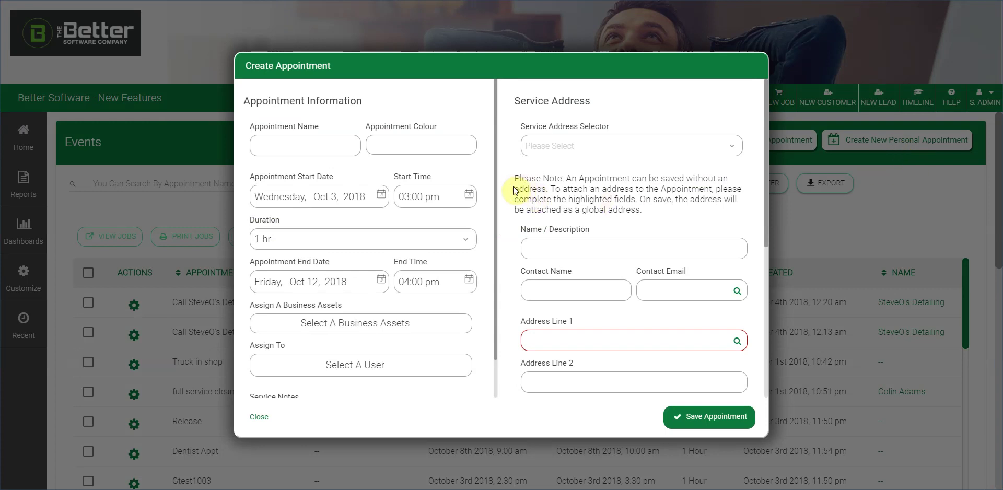
pyautogui.click(297, 143)
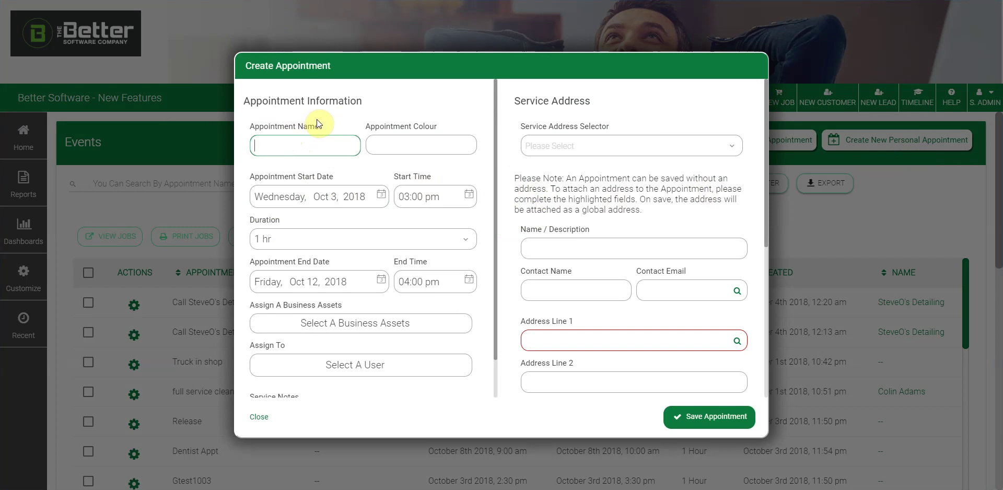
pyautogui.write('Dentists')
pyautogui.click(403, 142)
pyautogui.click(386, 188)
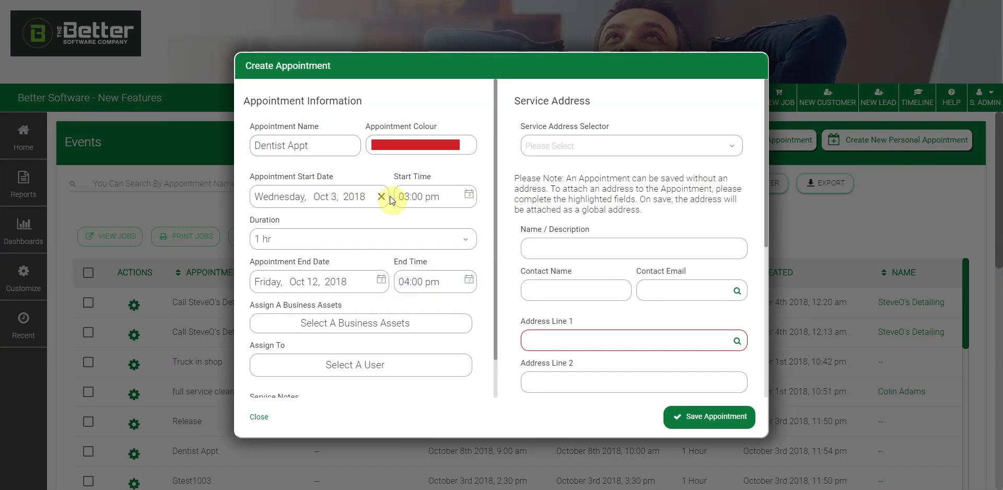
# Set the personal appointment's start to Monday, Oct 15, 2018 at 07:00 am
pyautogui.click(343, 205)
pyautogui.click(283, 293)
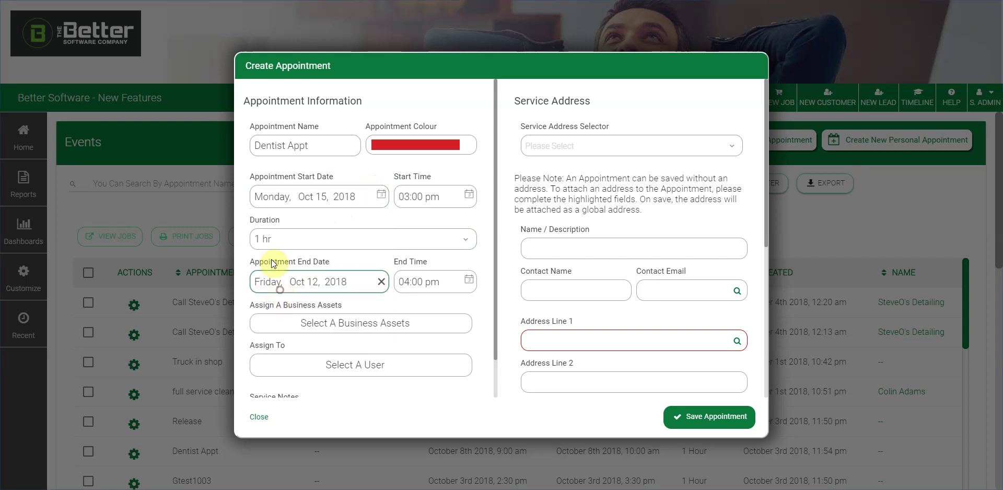
pyautogui.click(445, 196)
pyautogui.scroll(-6, 444, 272)
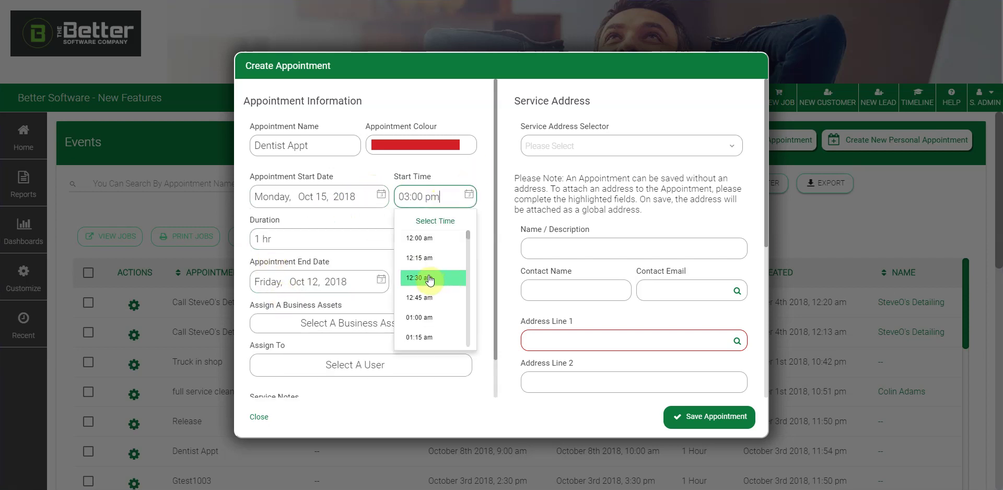
pyautogui.scroll(-3, 436, 285)
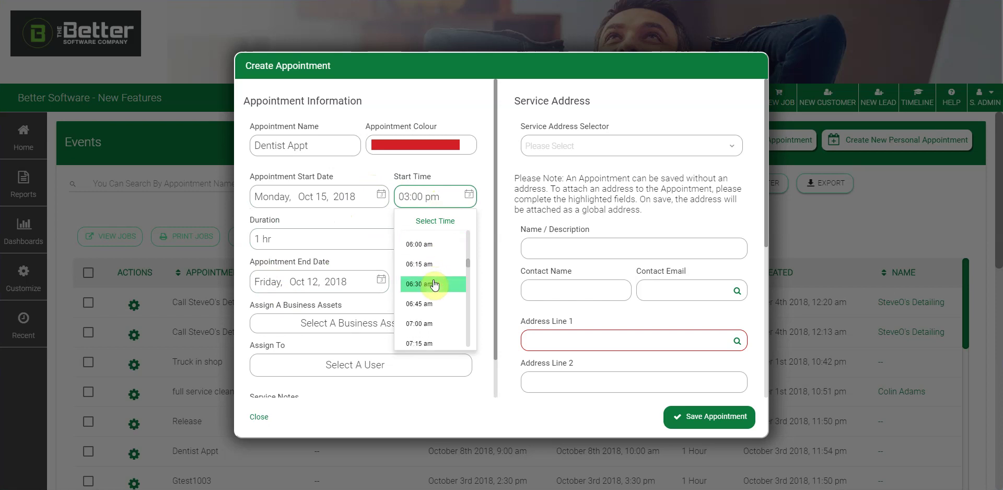
pyautogui.click(437, 324)
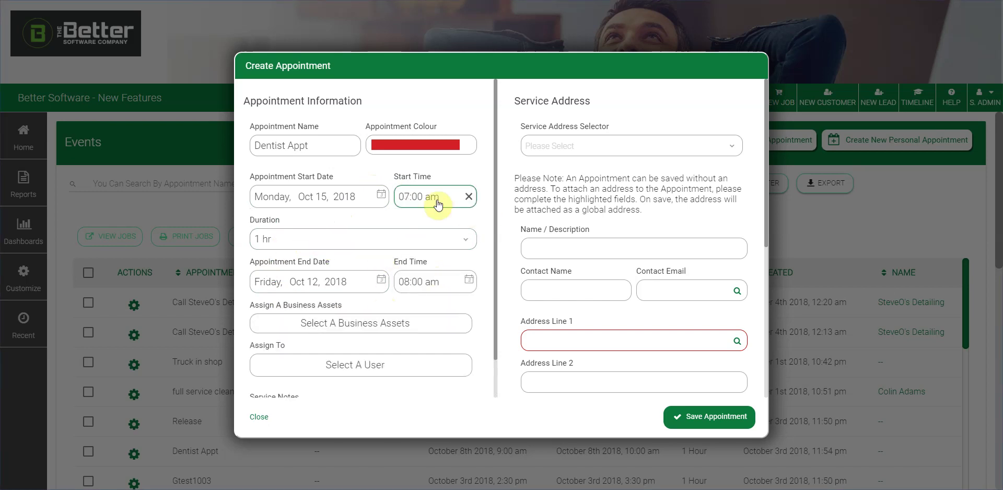
# Set the appointment's duration to 1 hr 30 mins and its end date to Monday, Oct 15, 2018
pyautogui.click(273, 241)
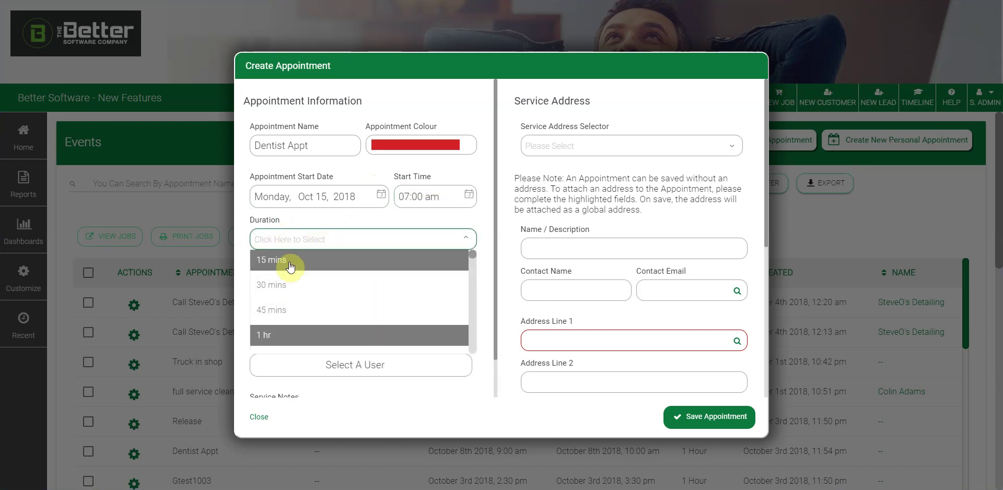
pyautogui.scroll(-2, 300, 272)
pyautogui.click(286, 337)
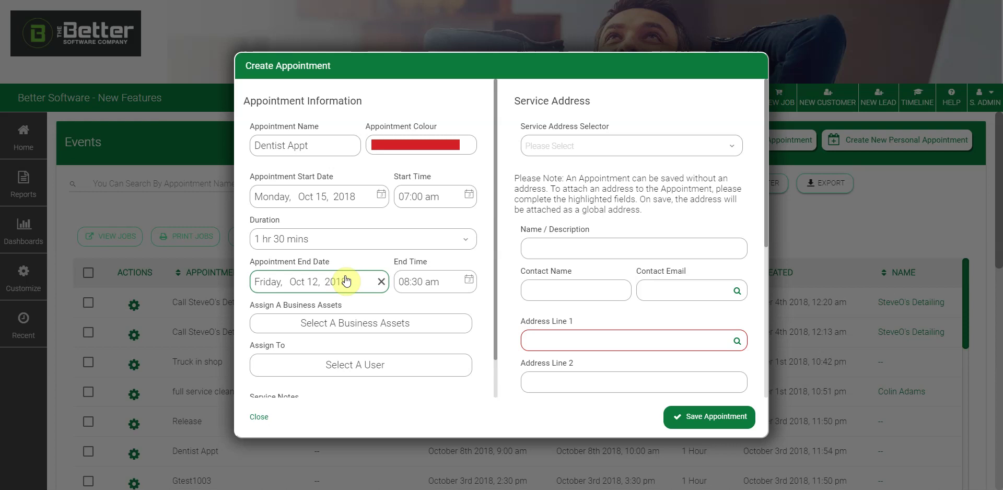
pyautogui.click(392, 324)
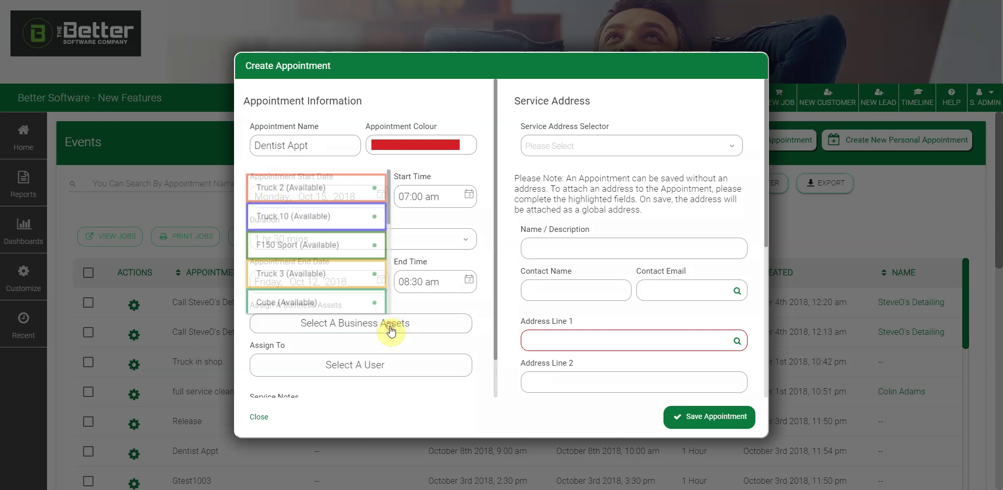
pyautogui.click(426, 346)
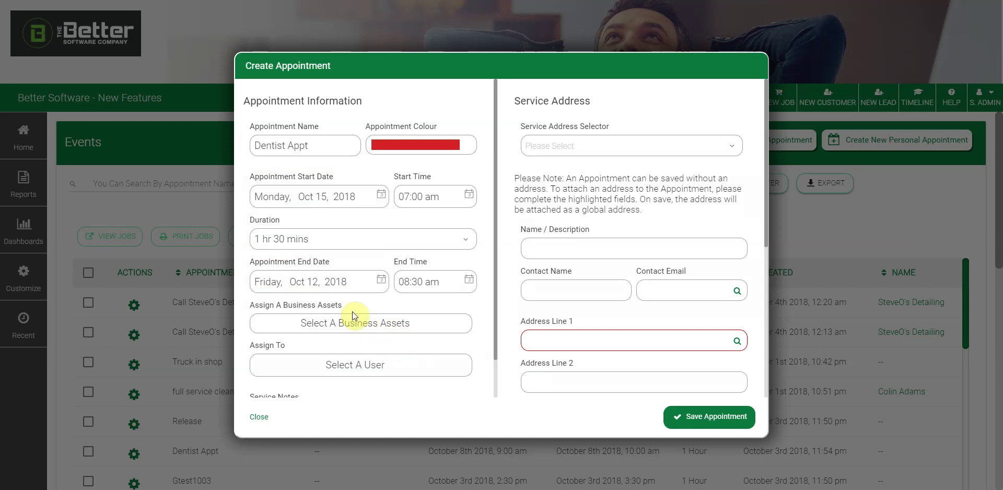
pyautogui.click(337, 284)
pyautogui.click(285, 375)
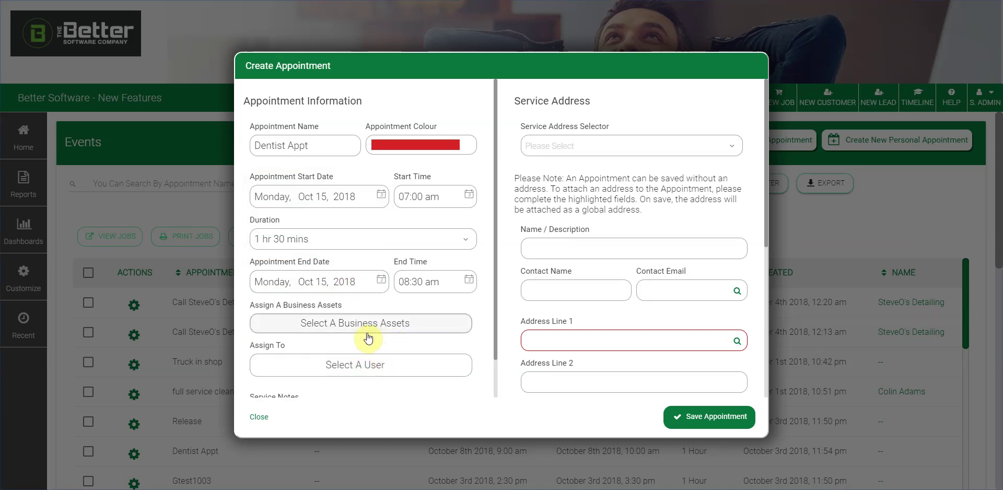
# Assign the Silverado Z71 business asset to the dentist appointment
pyautogui.click(369, 326)
pyautogui.scroll(-5, 293, 271)
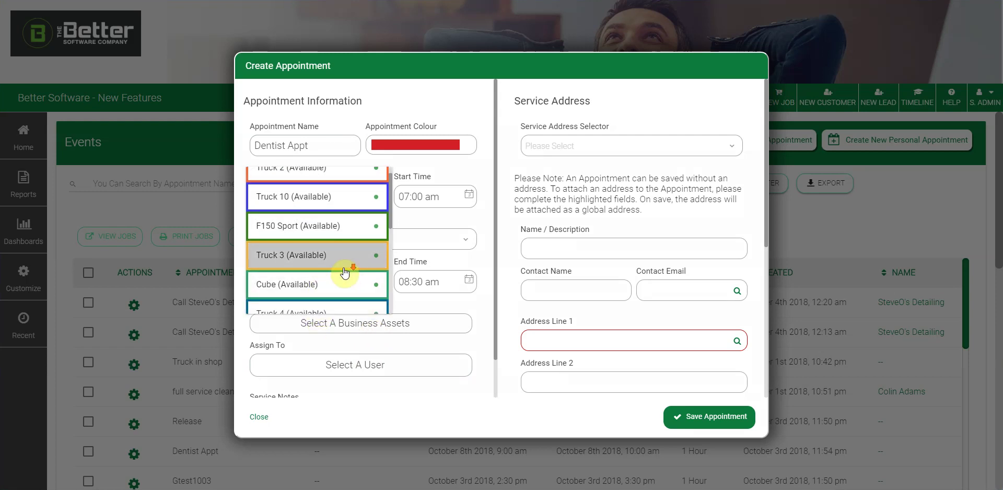
pyautogui.click(261, 276)
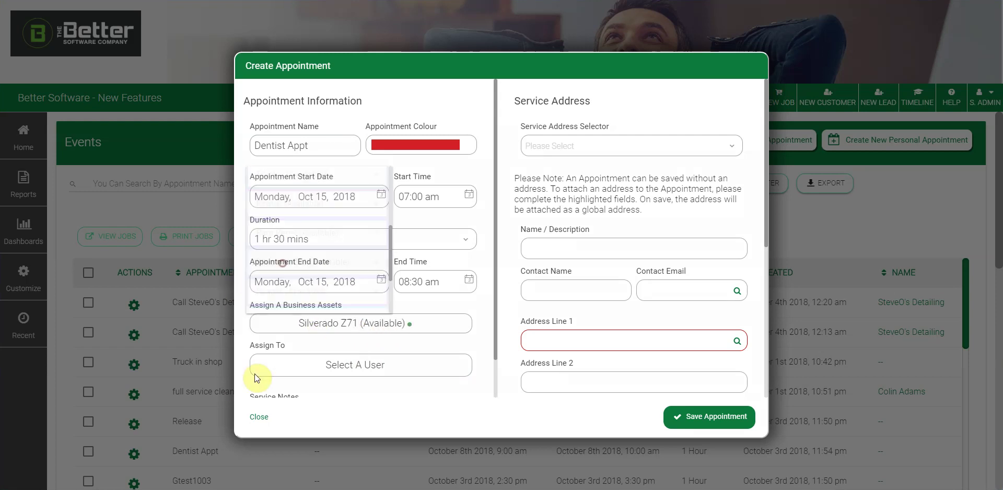
pyautogui.scroll(-1, 362, 384)
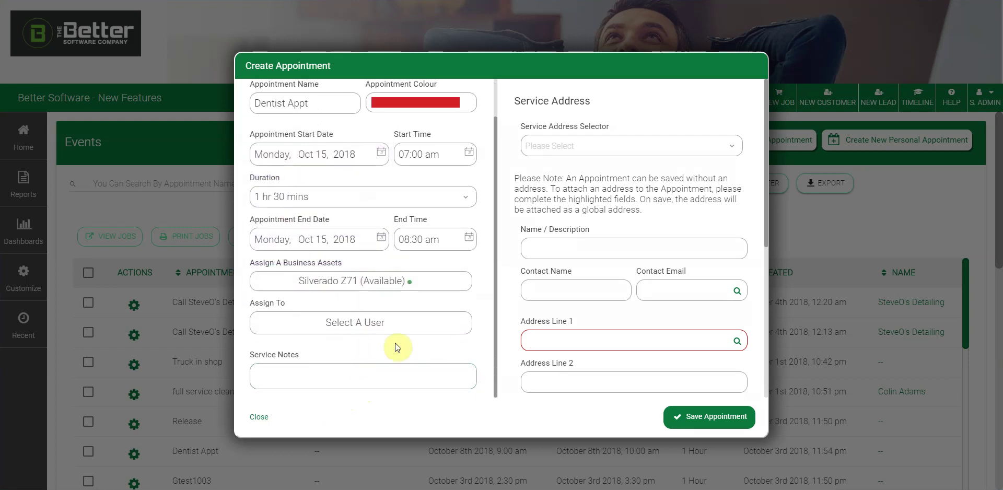
# Assign the dentist appointment to the first available user in the user list
pyautogui.click(365, 328)
pyautogui.click(256, 376)
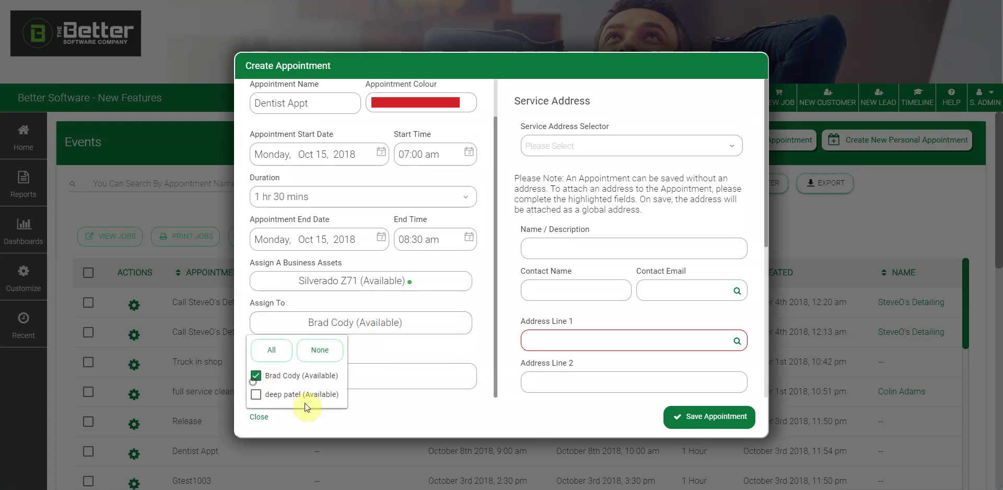
pyautogui.click(415, 346)
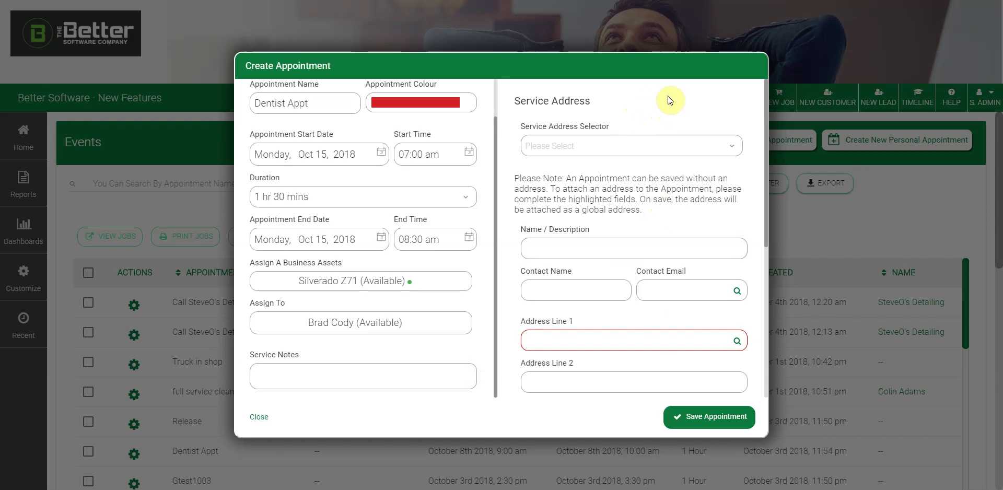
# Review the optional service address fields and save the dentist appointment without attaching an address
pyautogui.click(712, 146)
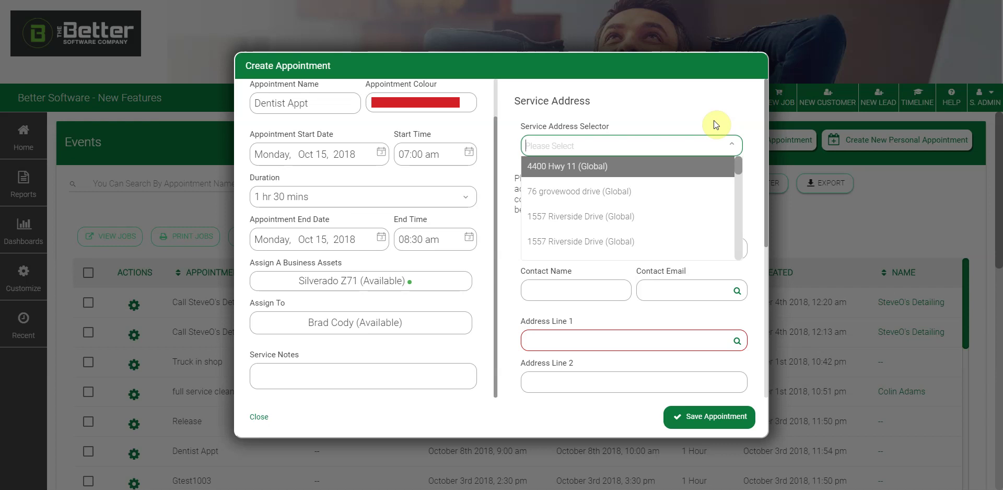
pyautogui.click(691, 118)
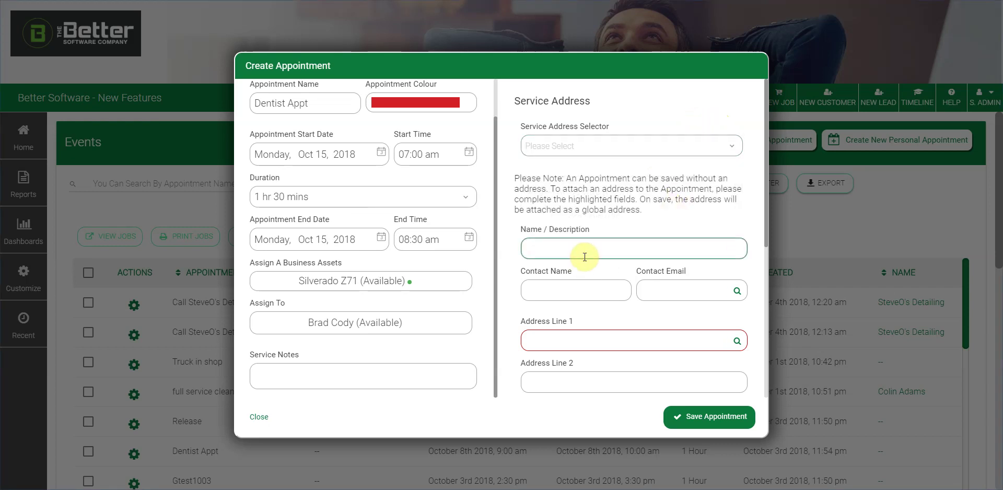
pyautogui.scroll(-3, 726, 287)
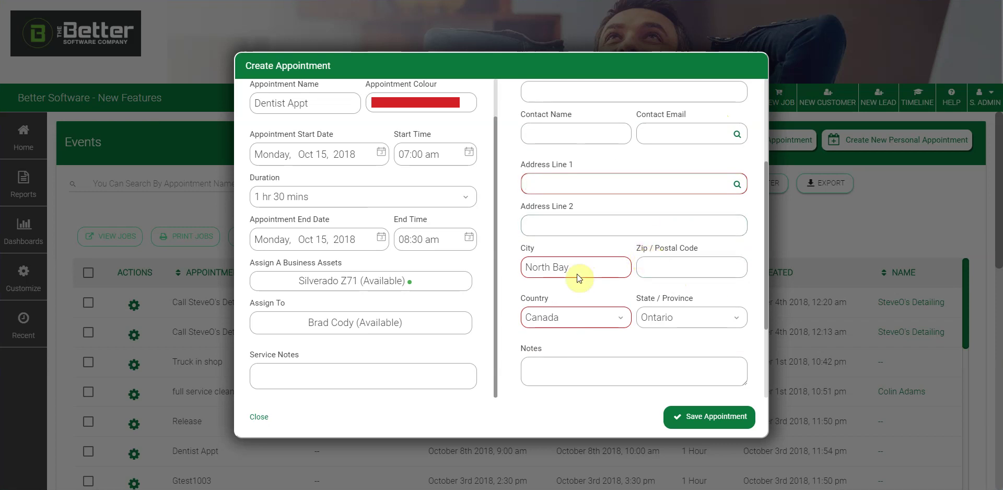
pyautogui.scroll(1, 722, 258)
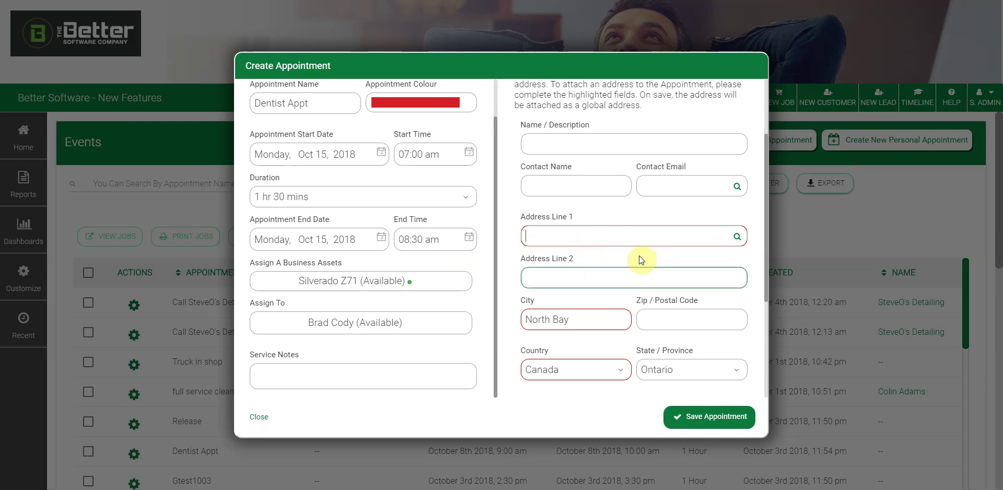
pyautogui.scroll(-2, 641, 253)
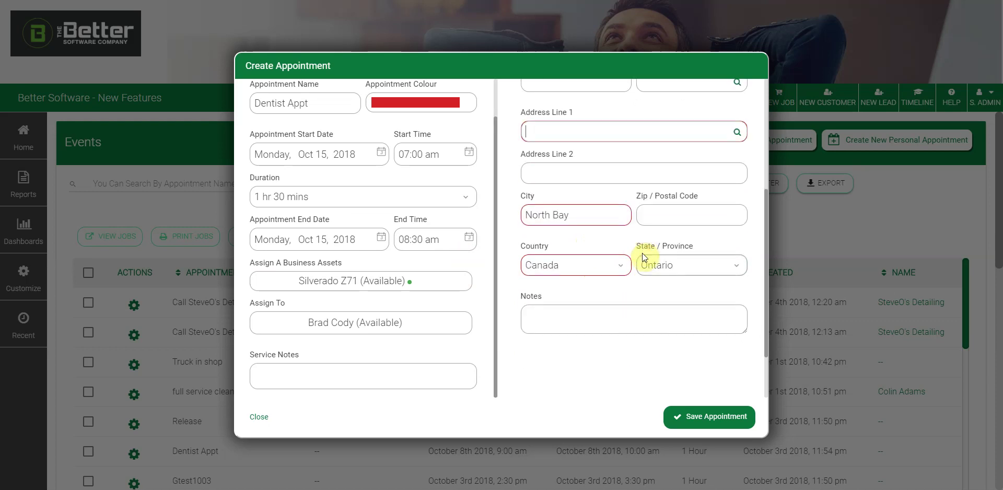
pyautogui.click(699, 425)
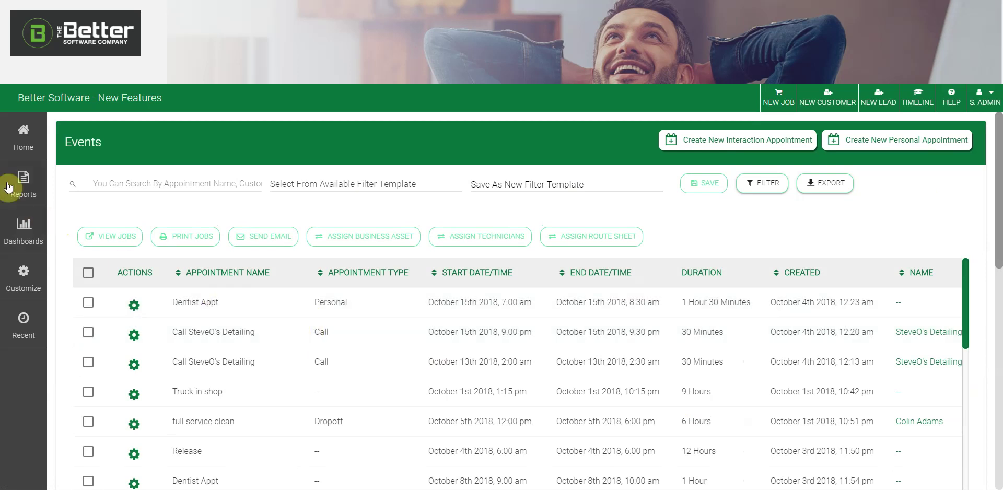
# Open the Scheduler and show the calendar week of Oct 14 - Oct 20, 2018
pyautogui.click(25, 147)
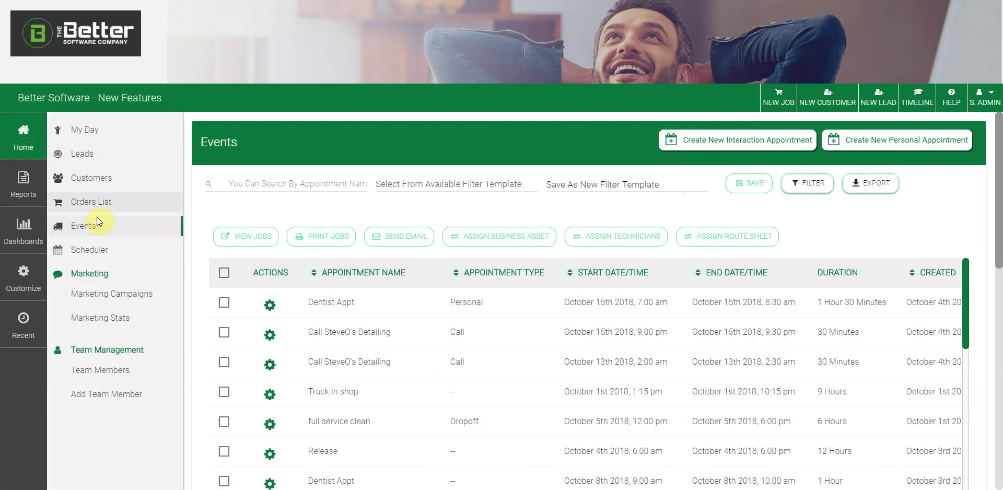
pyautogui.click(96, 254)
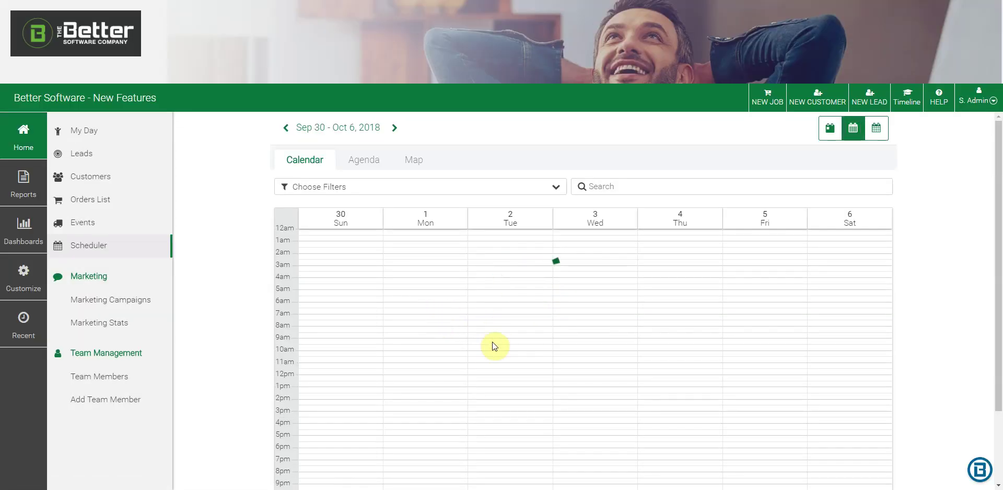
pyautogui.click(393, 135)
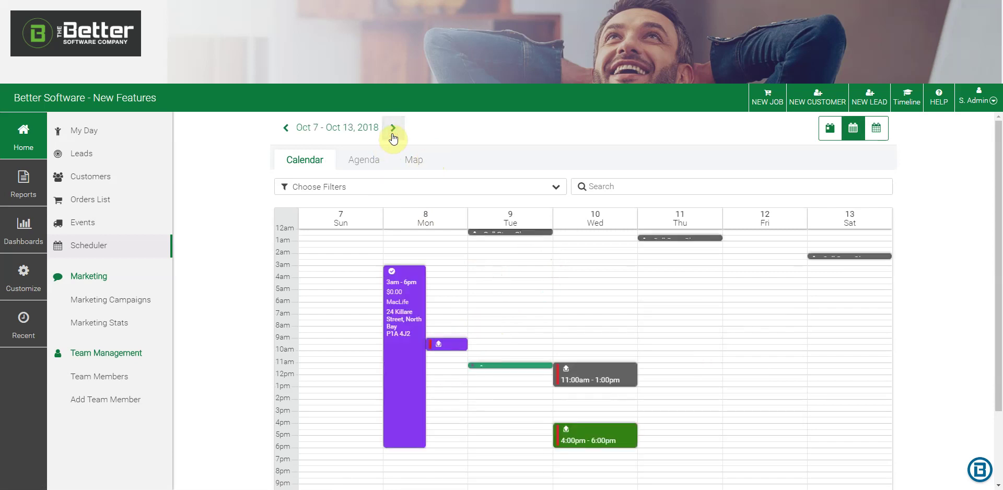
pyautogui.click(394, 136)
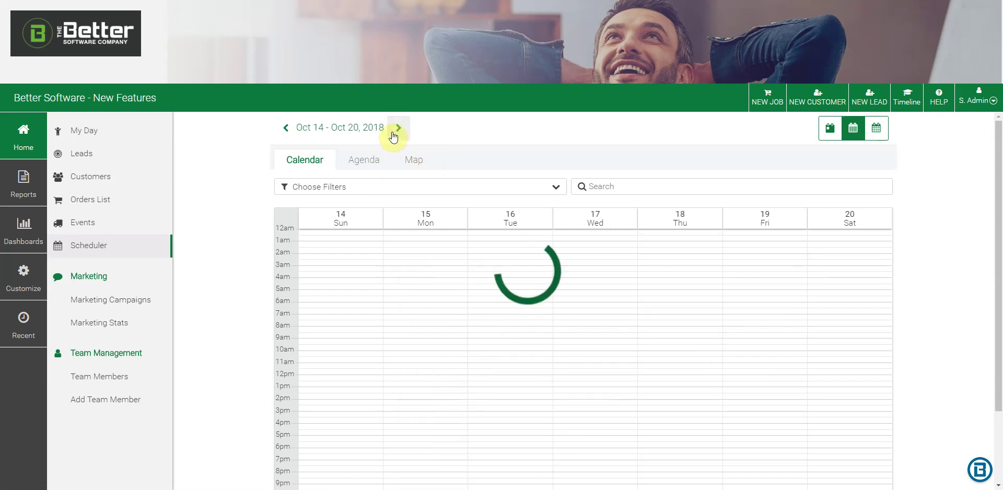
pyautogui.scroll(-2, 609, 334)
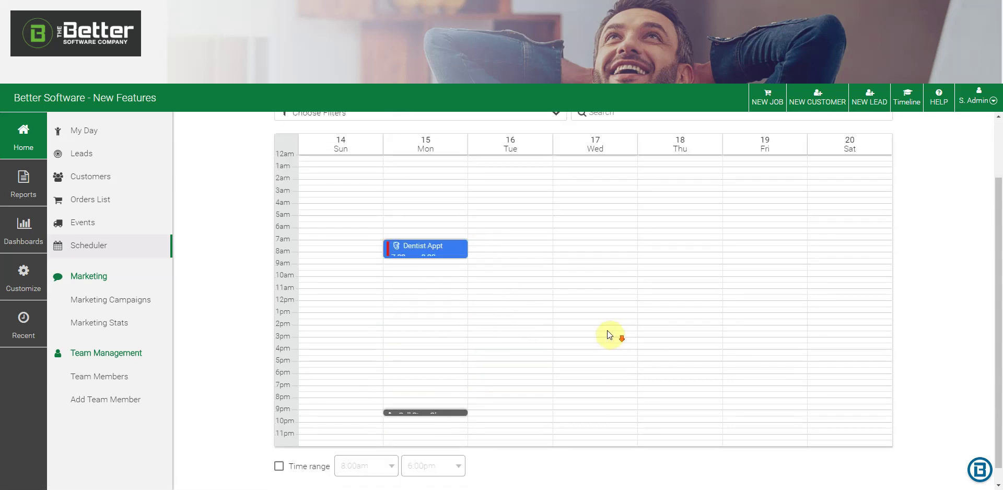
# View the details of Monday the 15th's Dentist Appt and Call SteveO's Detailing appointments, closing each one
pyautogui.click(452, 231)
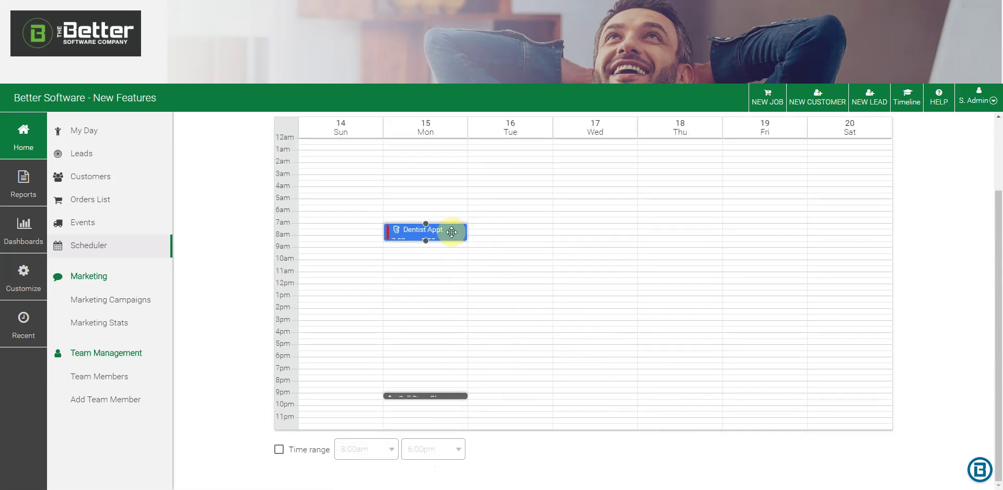
pyautogui.click(452, 232)
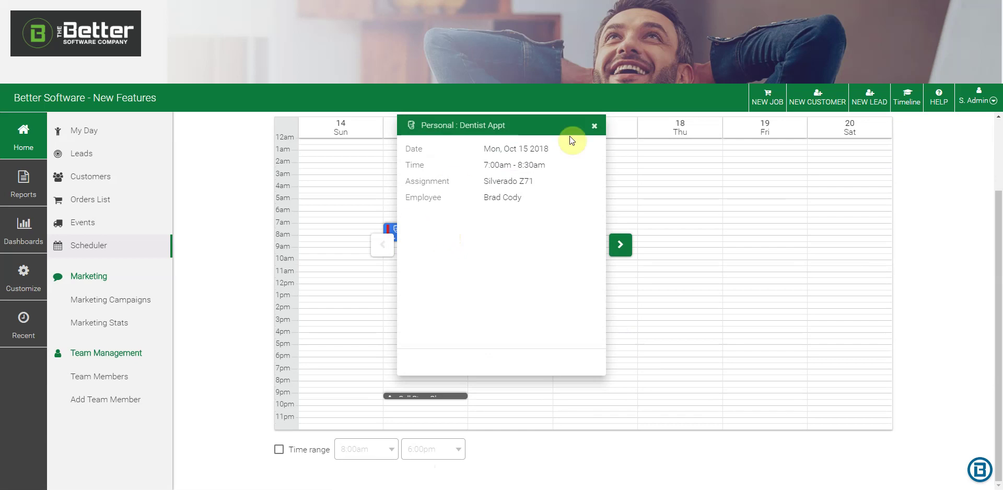
pyautogui.click(595, 127)
pyautogui.click(452, 396)
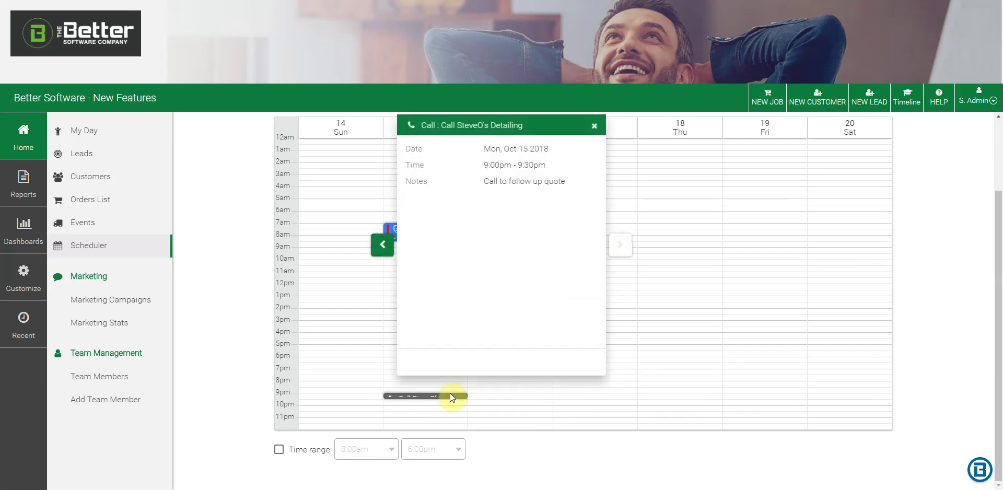
pyautogui.click(596, 128)
# Show the day schedule for Monday, October 15, 2018, to examine appointments by business asset
pyautogui.click(446, 134)
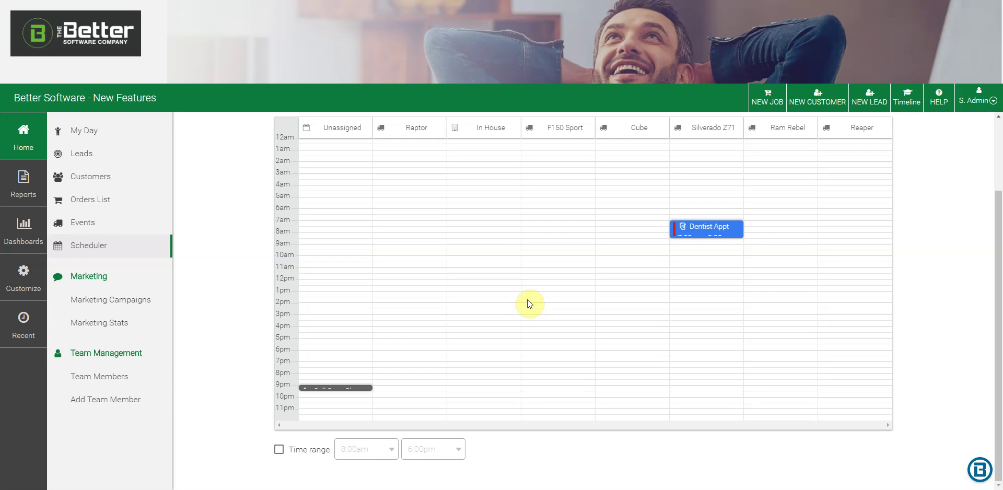
pyautogui.scroll(2, 532, 303)
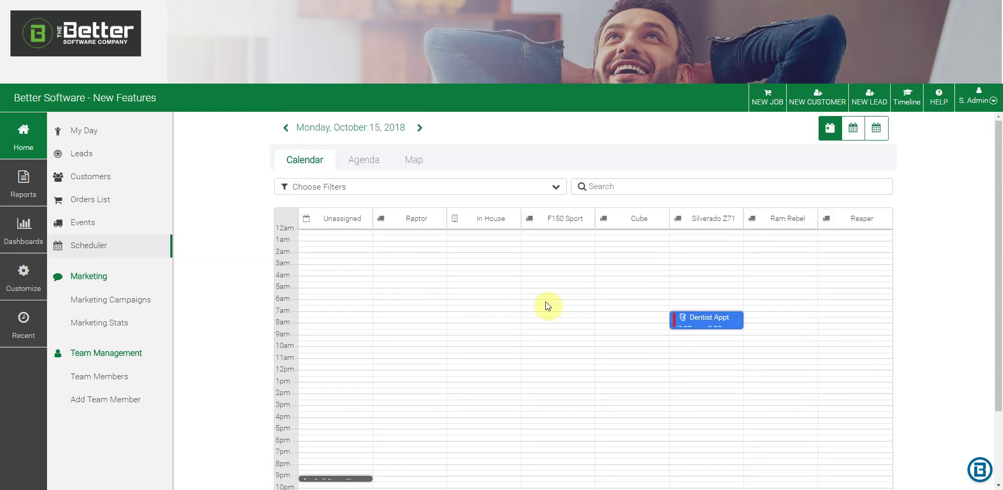